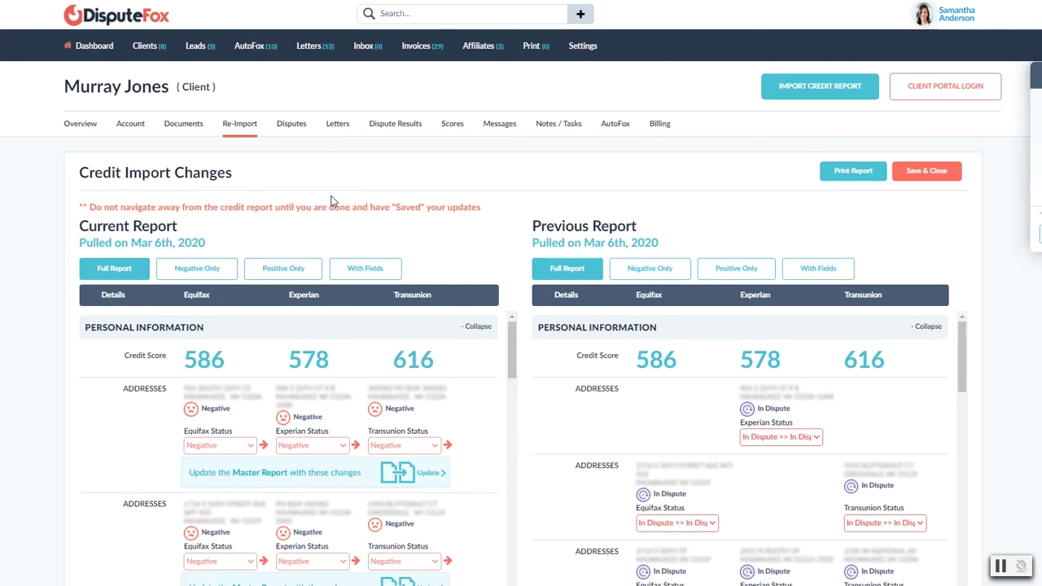
- Update the master report with the current report's status for the RESIDENT VERIFY credit inquiry
{"action": "scroll", "coordinate": [330, 201], "scroll_direction": "down", "scroll_amount": 1}
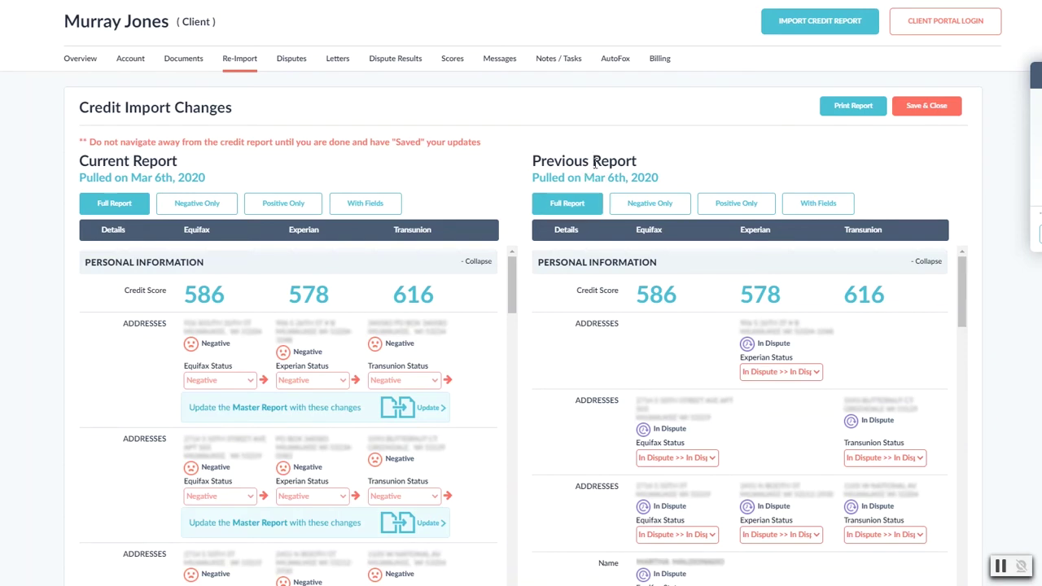
{"action": "scroll", "coordinate": [594, 162], "scroll_direction": "down", "scroll_amount": 1}
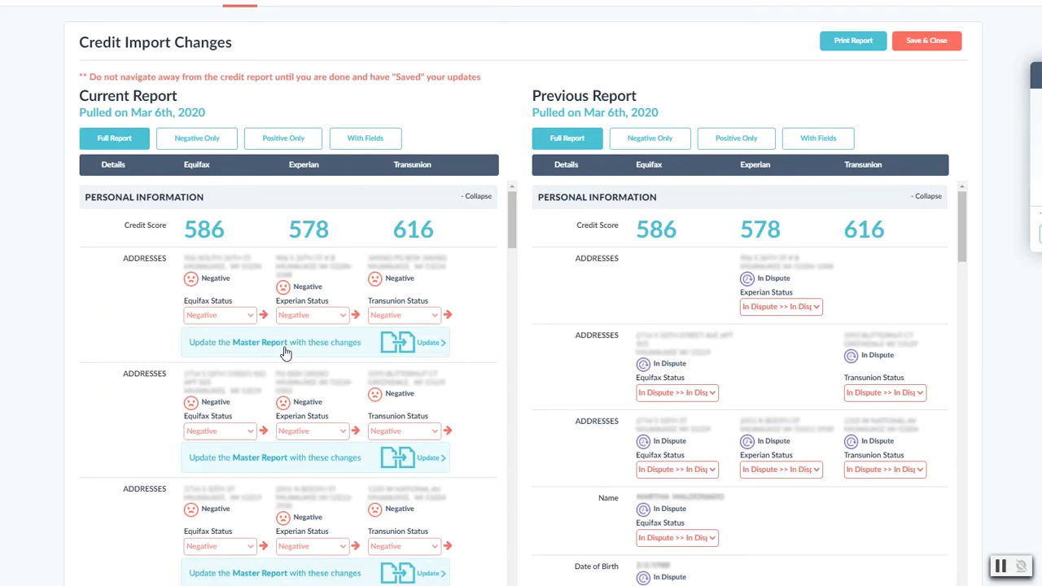
{"action": "scroll", "coordinate": [187, 370], "scroll_direction": "down", "scroll_amount": 3}
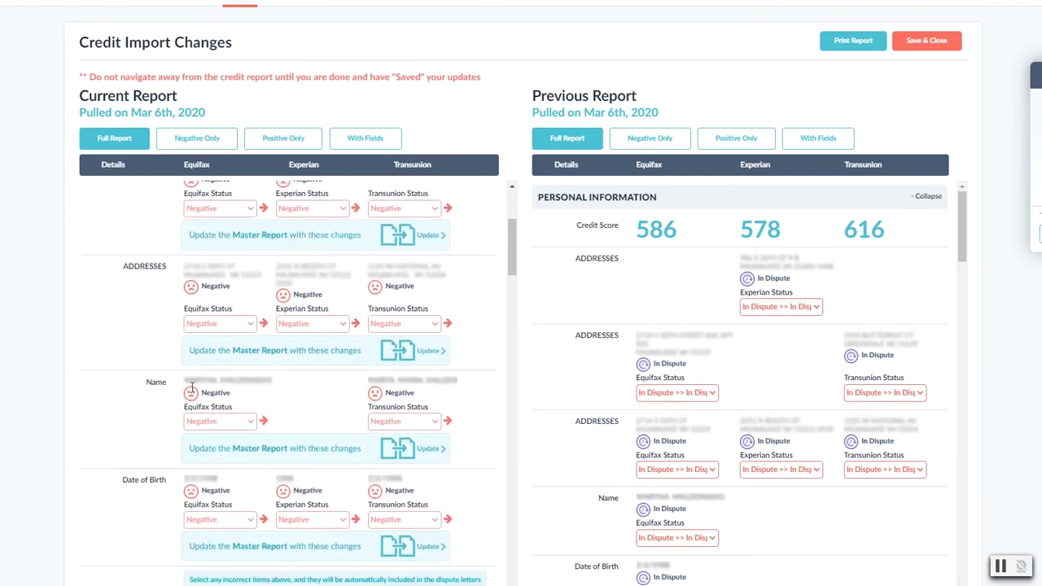
{"action": "scroll", "coordinate": [192, 387], "scroll_direction": "down", "scroll_amount": 3}
{"action": "scroll", "coordinate": [659, 326], "scroll_direction": "down", "scroll_amount": 3}
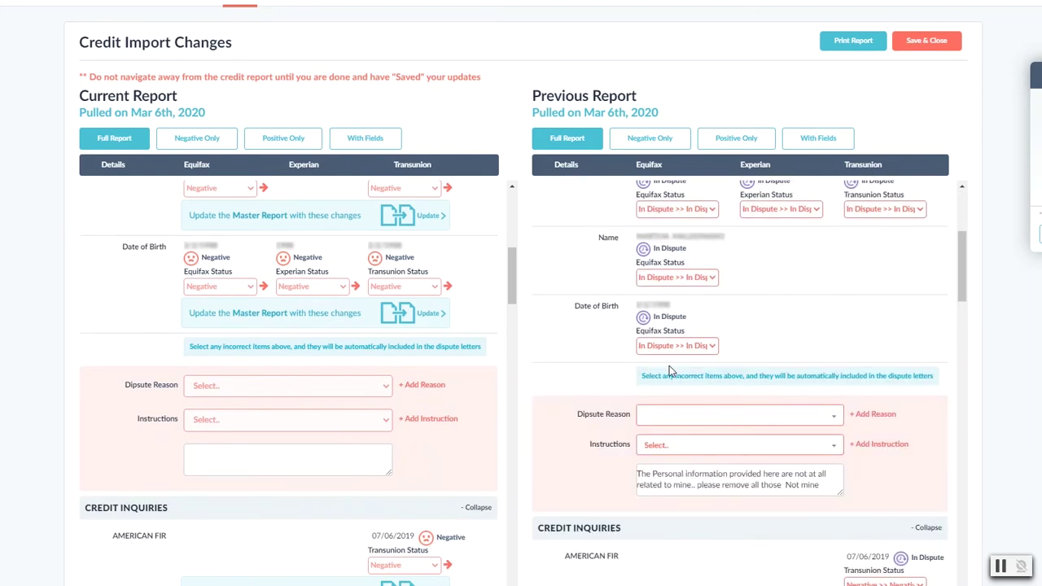
{"action": "scroll", "coordinate": [669, 365], "scroll_direction": "down", "scroll_amount": 1}
{"action": "scroll", "coordinate": [289, 374], "scroll_direction": "down", "scroll_amount": 4}
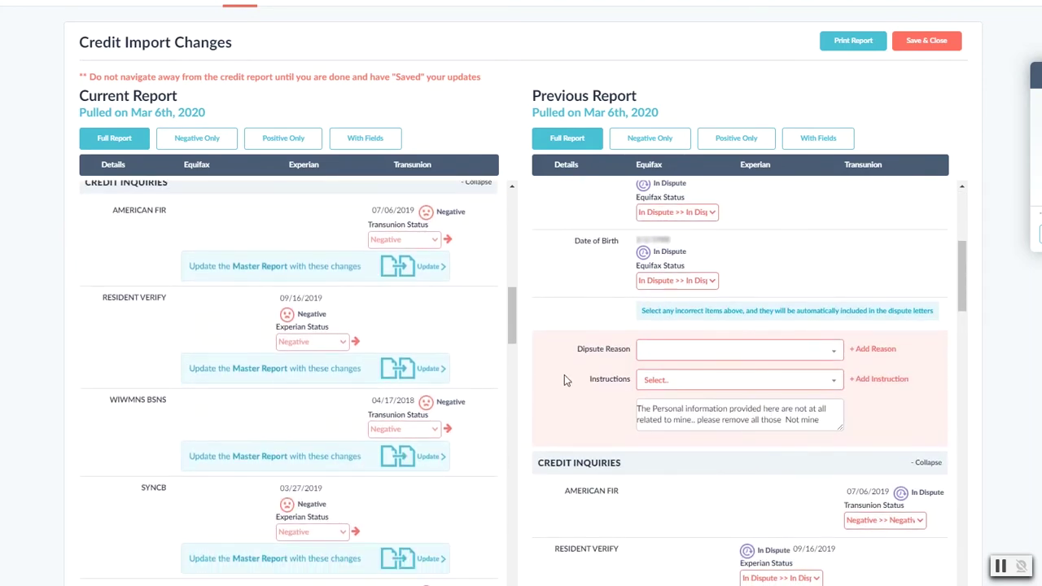
{"action": "scroll", "coordinate": [639, 358], "scroll_direction": "down", "scroll_amount": 4}
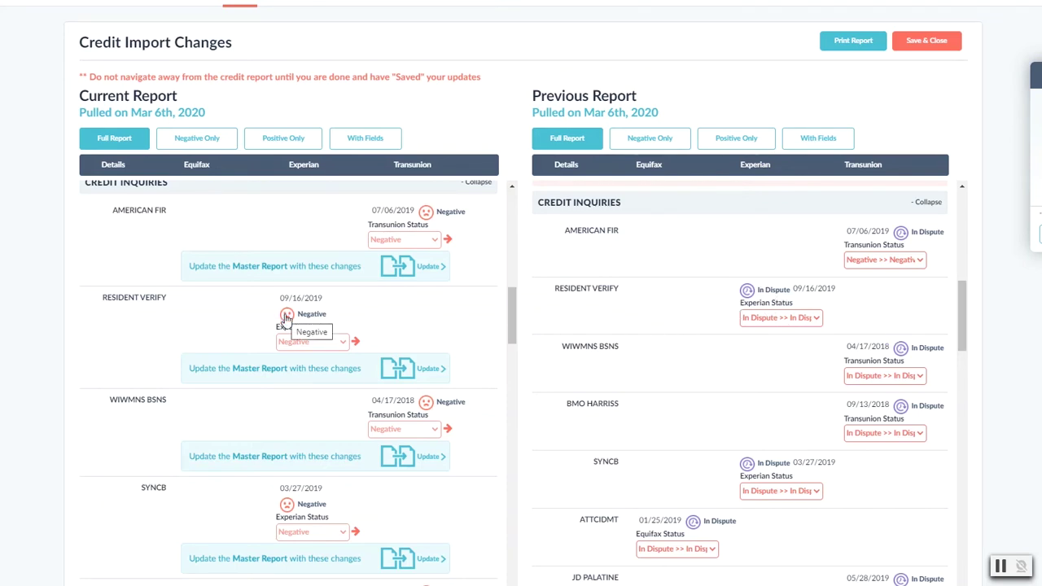
{"action": "left_click", "coordinate": [267, 376]}
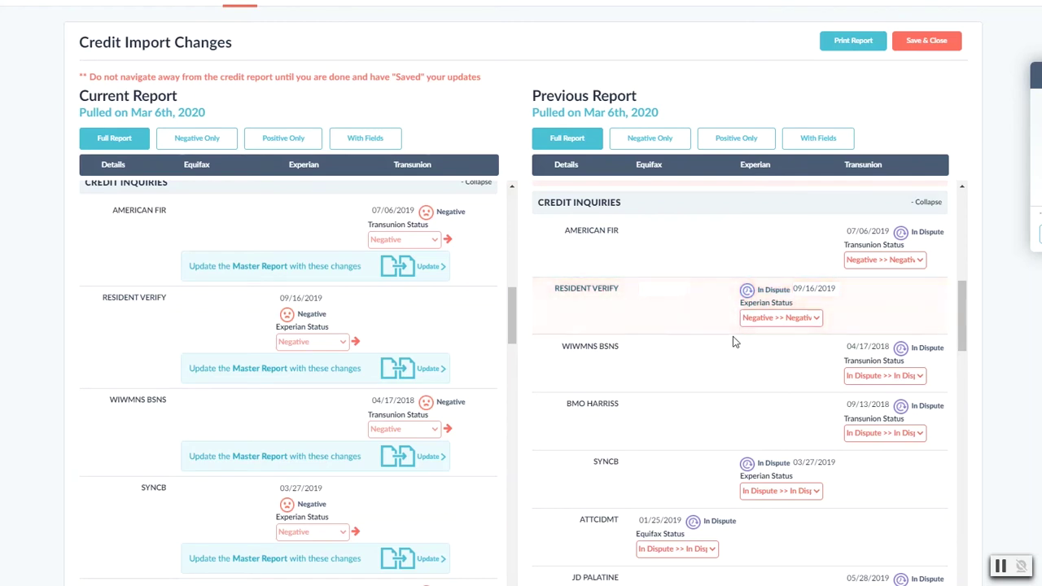
- Compare the remaining credit inquiries and the KOHLSCAPONE account details and payment history between the current and previous reports
{"action": "scroll", "coordinate": [317, 412], "scroll_direction": "down", "scroll_amount": 10}
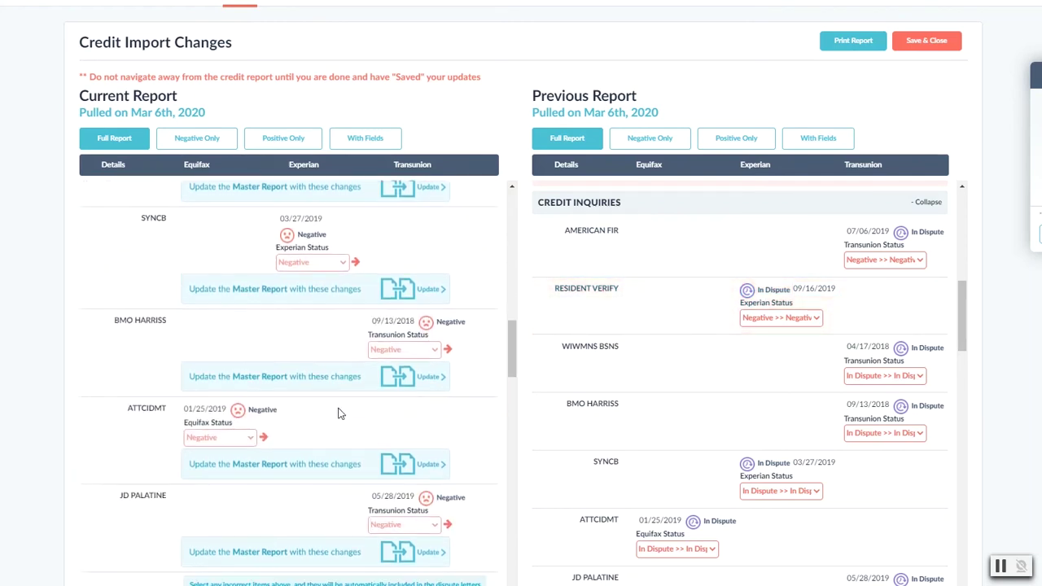
{"action": "scroll", "coordinate": [371, 382], "scroll_direction": "down", "scroll_amount": 3}
{"action": "scroll", "coordinate": [560, 378], "scroll_direction": "down", "scroll_amount": 10}
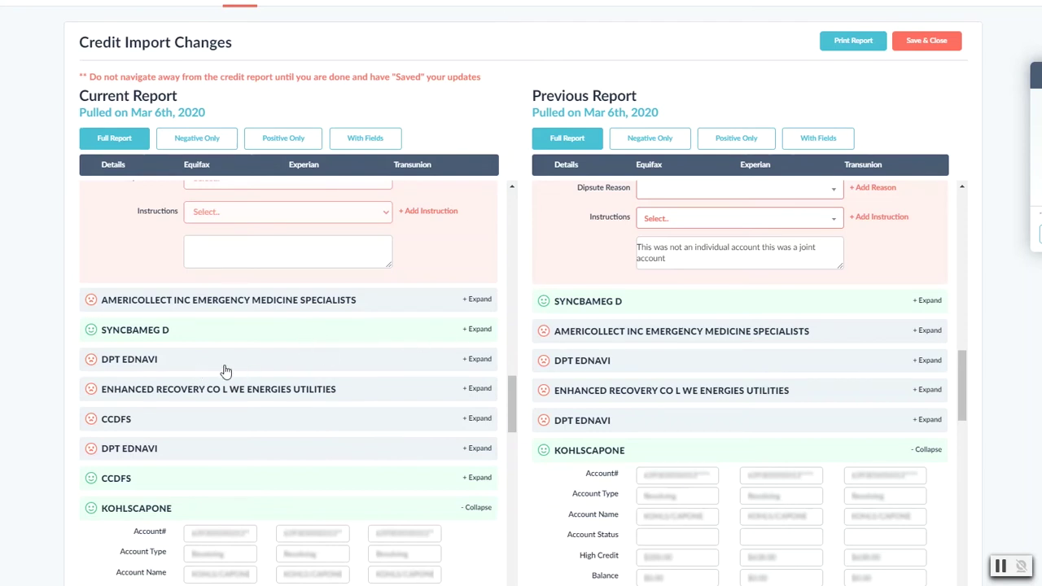
{"action": "scroll", "coordinate": [609, 389], "scroll_direction": "down", "scroll_amount": 1}
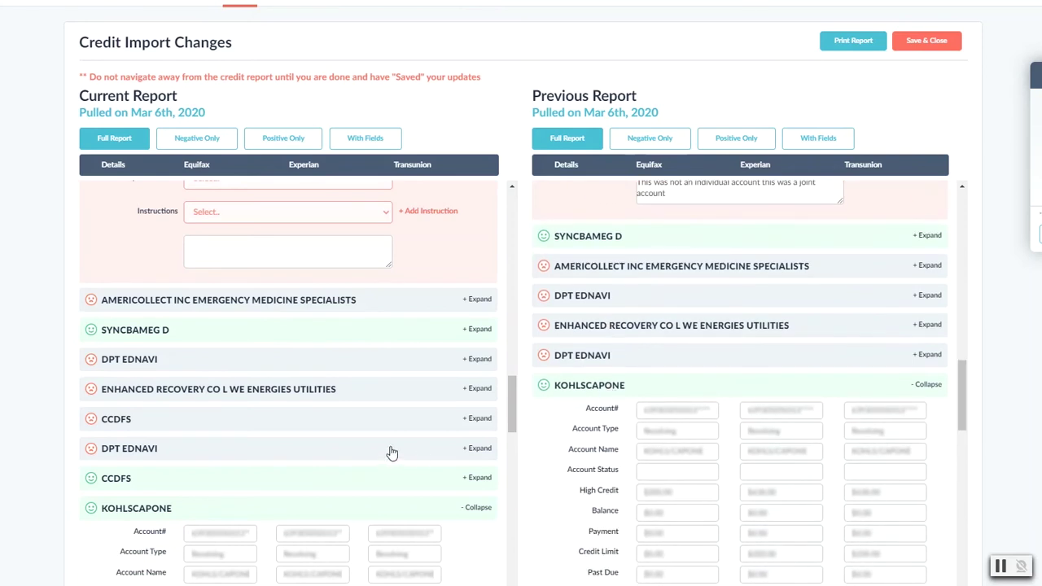
{"action": "scroll", "coordinate": [407, 448], "scroll_direction": "down", "scroll_amount": 2}
{"action": "scroll", "coordinate": [388, 442], "scroll_direction": "down", "scroll_amount": 2}
{"action": "scroll", "coordinate": [643, 350], "scroll_direction": "down", "scroll_amount": 2}
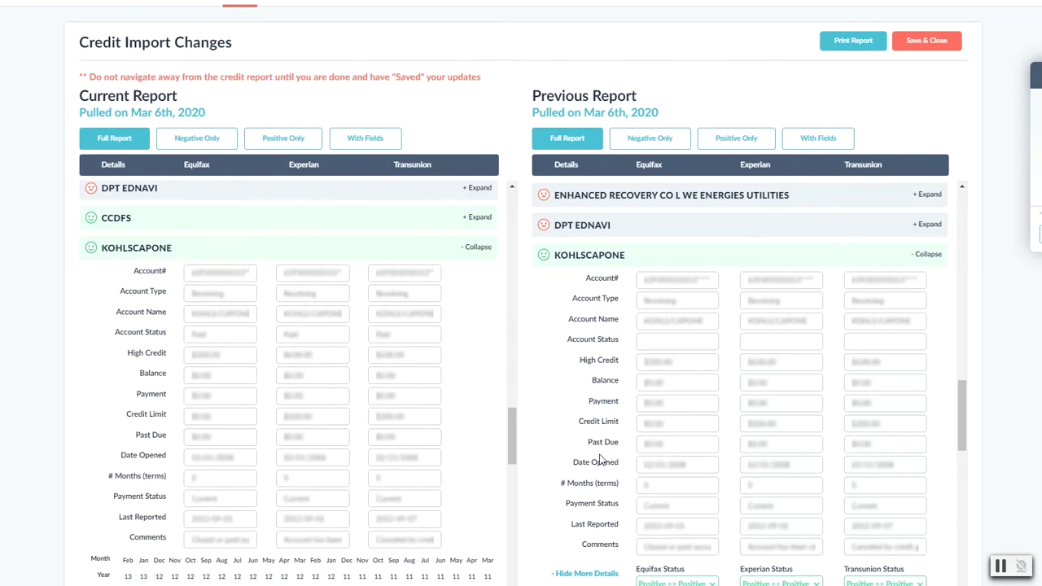
{"action": "scroll", "coordinate": [421, 421], "scroll_direction": "down", "scroll_amount": 1}
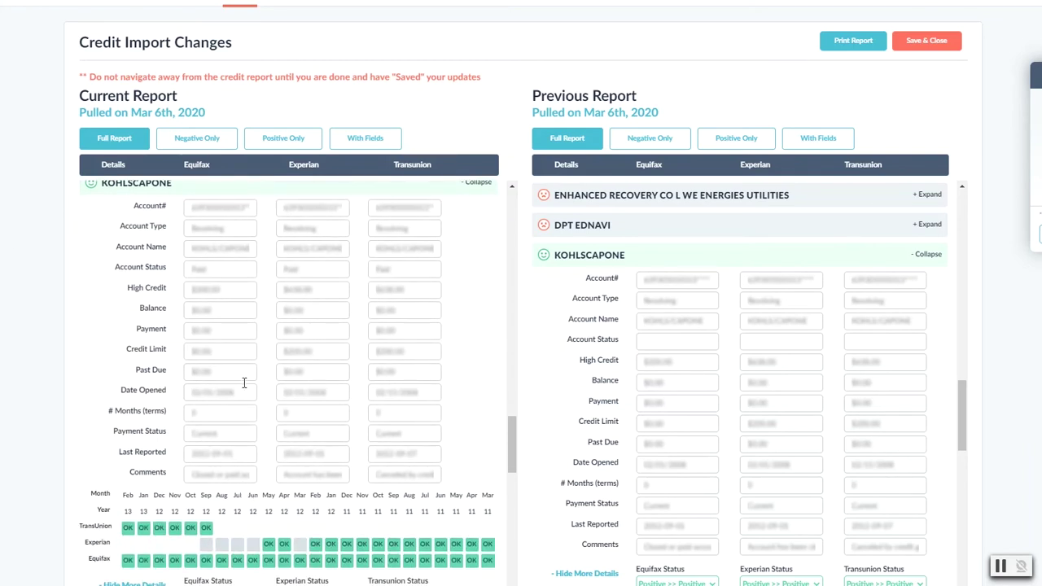
{"action": "scroll", "coordinate": [231, 431], "scroll_direction": "down", "scroll_amount": 2}
{"action": "scroll", "coordinate": [231, 432], "scroll_direction": "down", "scroll_amount": 1}
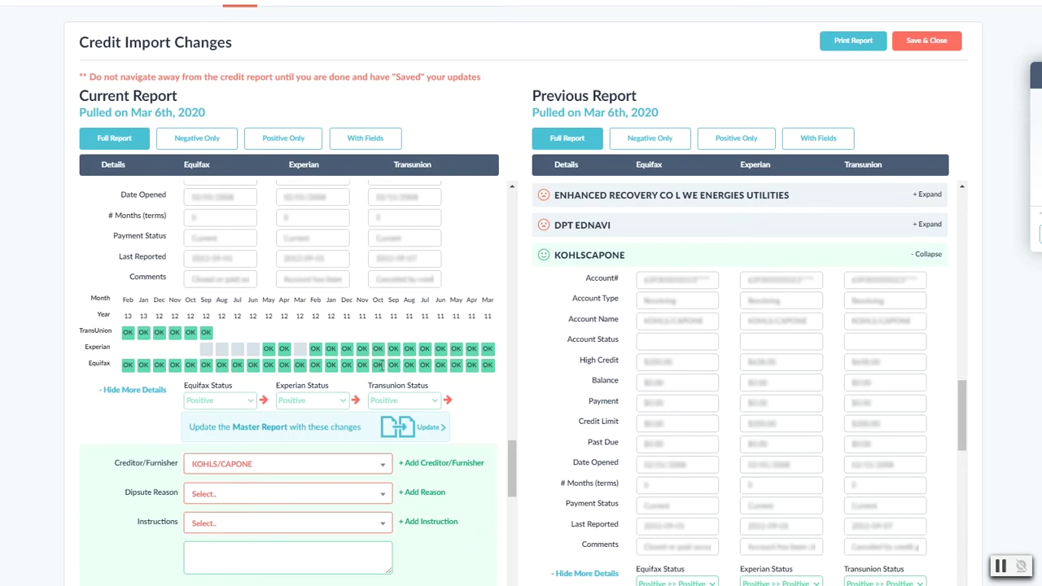
- Compare the CBVICSCRT account details, payment history and bureau statuses between the current and previous reports
{"action": "scroll", "coordinate": [384, 387], "scroll_direction": "down", "scroll_amount": 5}
{"action": "scroll", "coordinate": [383, 395], "scroll_direction": "down", "scroll_amount": 2}
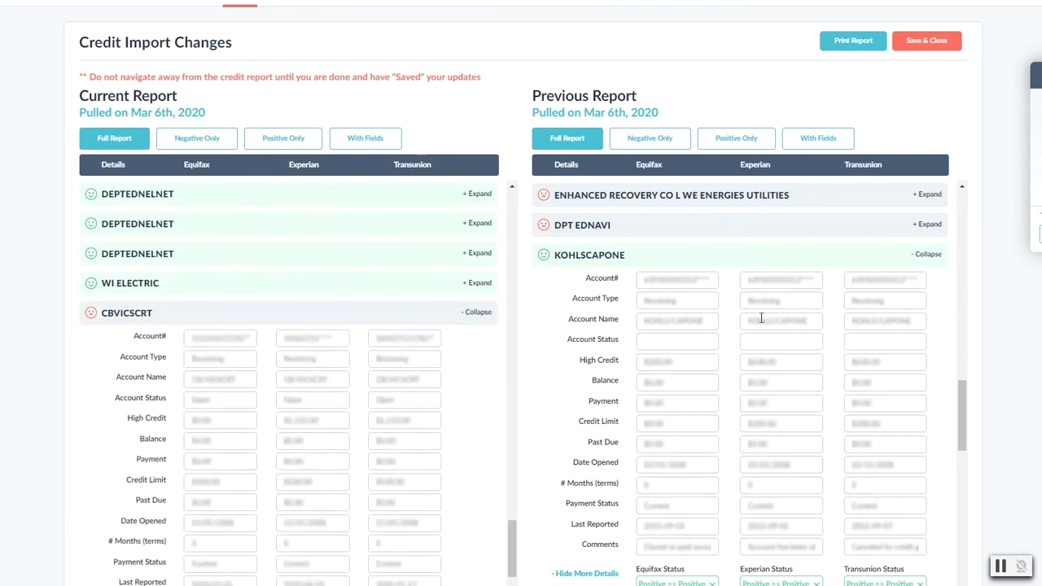
{"action": "scroll", "coordinate": [651, 432], "scroll_direction": "down", "scroll_amount": 6}
{"action": "scroll", "coordinate": [651, 432], "scroll_direction": "down", "scroll_amount": 4}
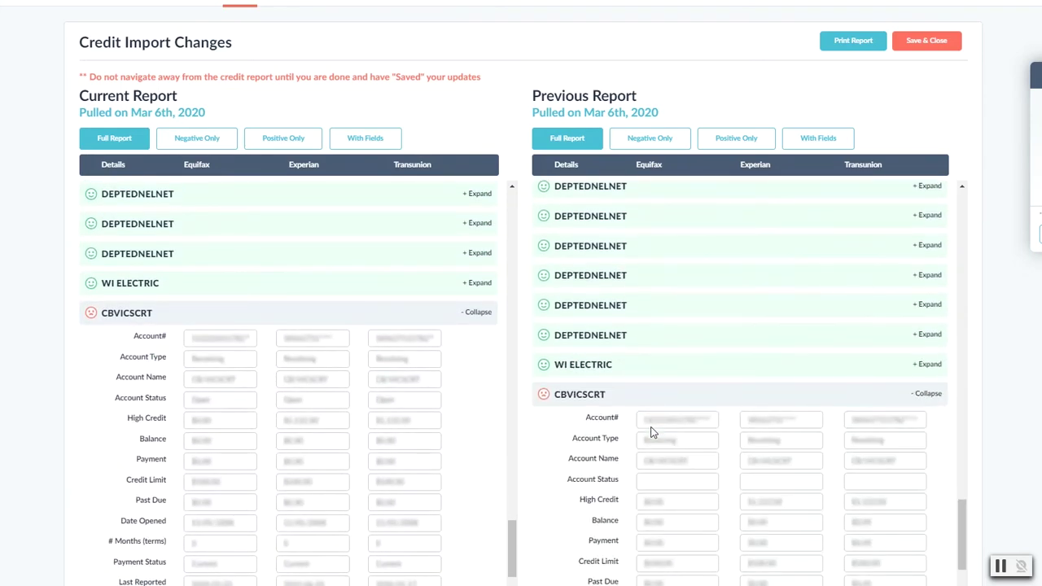
{"action": "scroll", "coordinate": [513, 542], "scroll_direction": "down", "scroll_amount": 3}
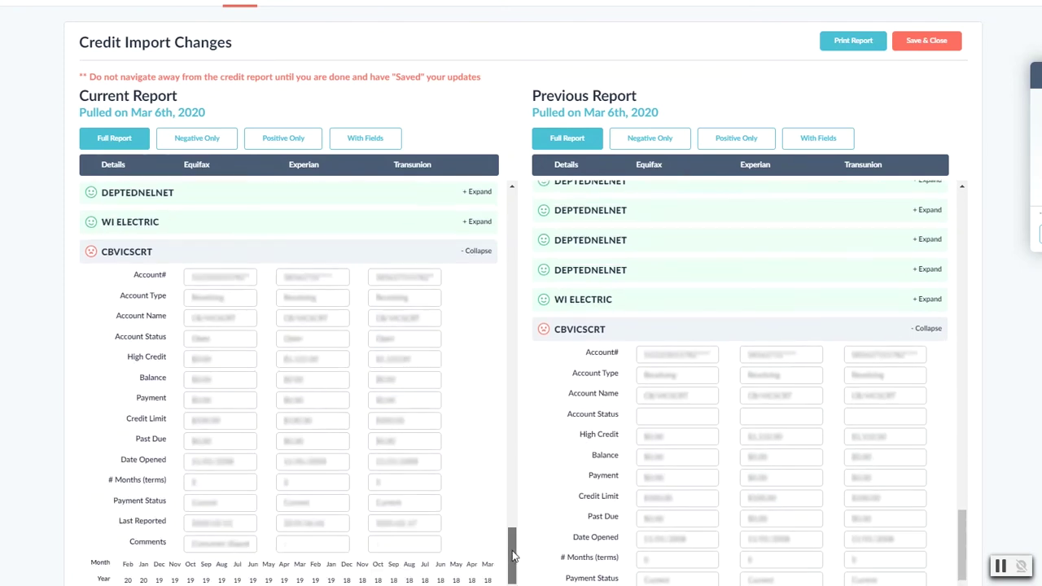
{"action": "left_click_drag", "start_coordinate": [963, 527], "coordinate": [966, 546]}
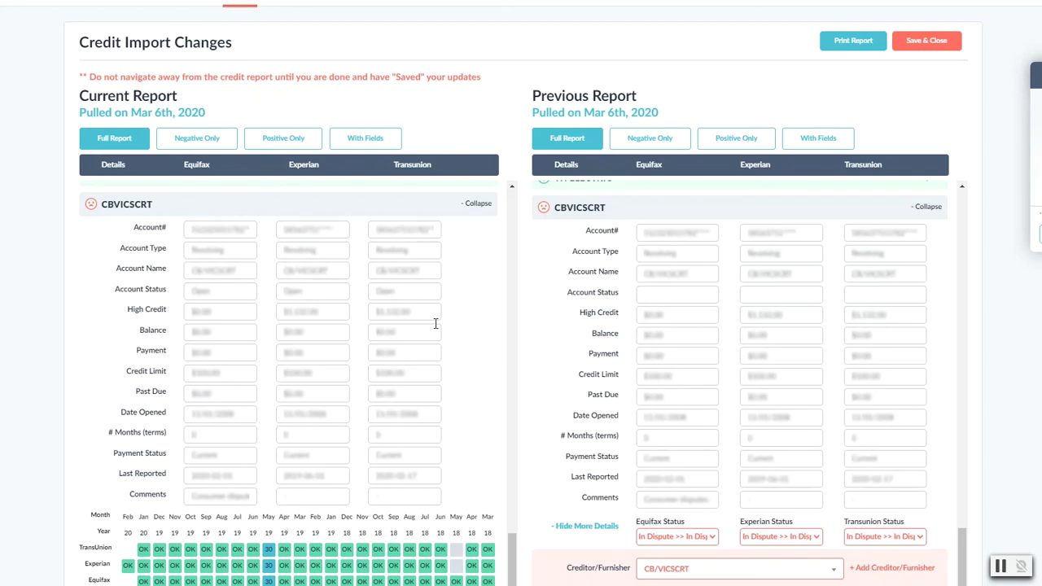
{"action": "scroll", "coordinate": [349, 310], "scroll_direction": "down", "scroll_amount": 2}
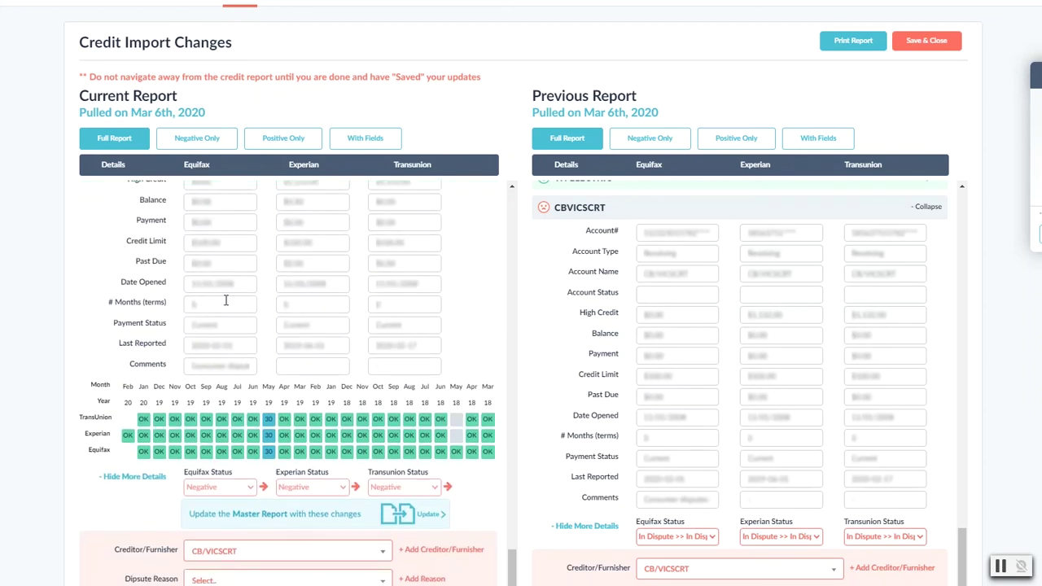
{"action": "scroll", "coordinate": [358, 326], "scroll_direction": "up", "scroll_amount": 2}
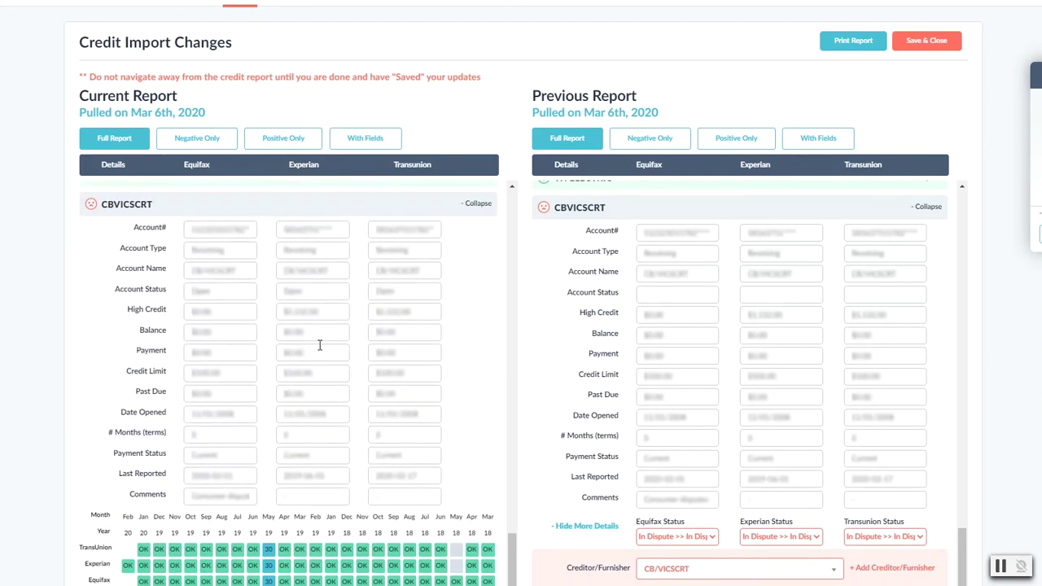
{"action": "scroll", "coordinate": [291, 345], "scroll_direction": "down", "scroll_amount": 2}
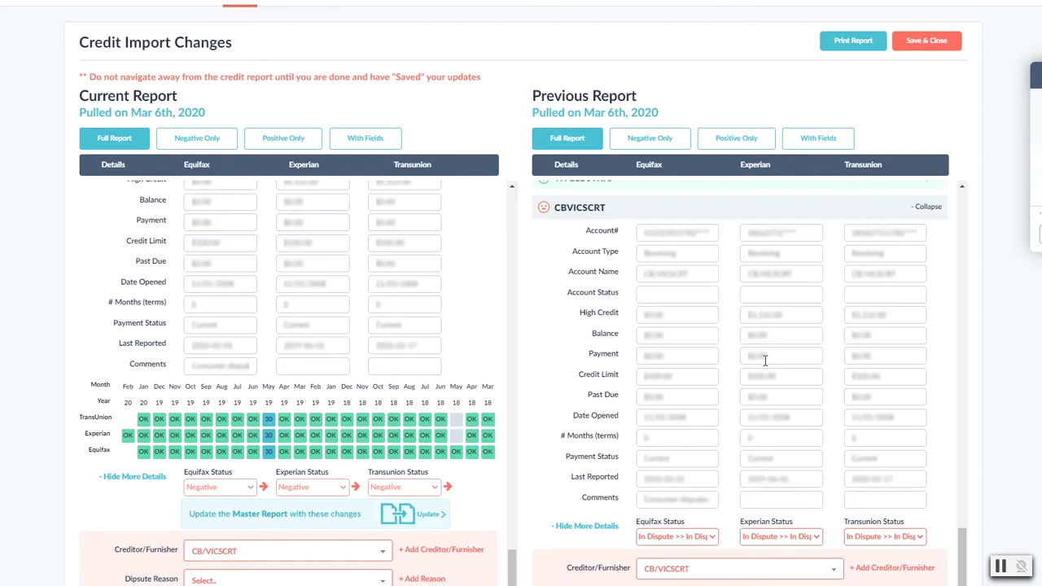
{"action": "scroll", "coordinate": [759, 362], "scroll_direction": "down", "scroll_amount": 1}
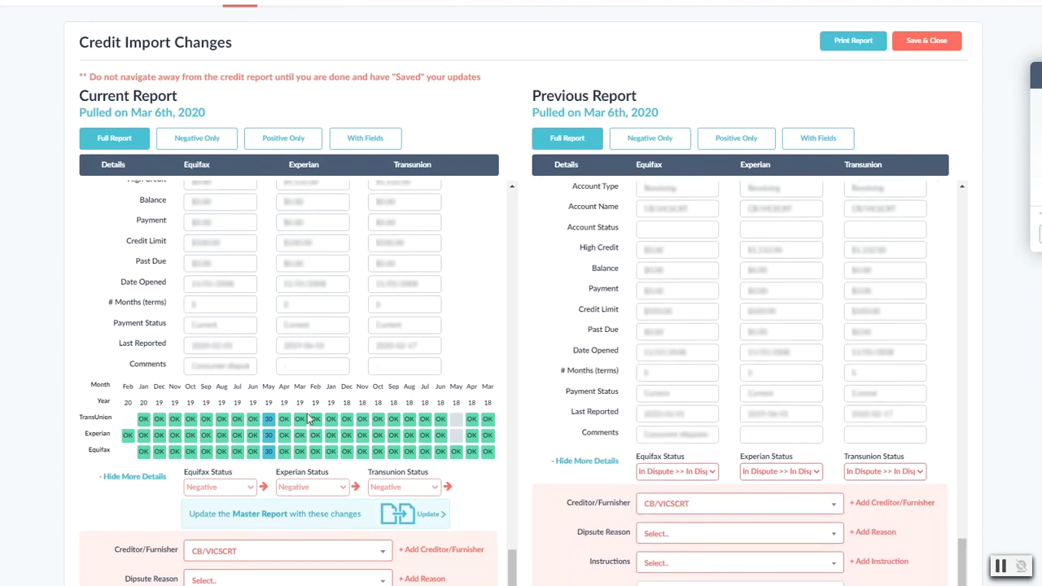
{"action": "scroll", "coordinate": [308, 419], "scroll_direction": "down", "scroll_amount": 2}
{"action": "scroll", "coordinate": [716, 463], "scroll_direction": "down", "scroll_amount": 2}
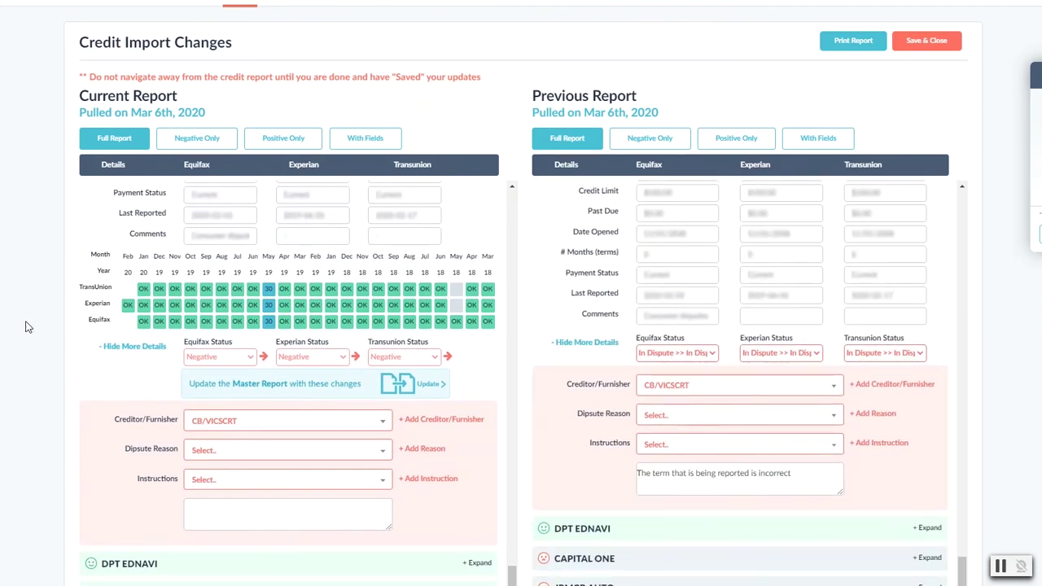
- Examine the dispute reason, instruction and Equifax status options for CBVICSCRT in the previous report, then the remaining accounts
{"action": "left_click", "coordinate": [705, 419]}
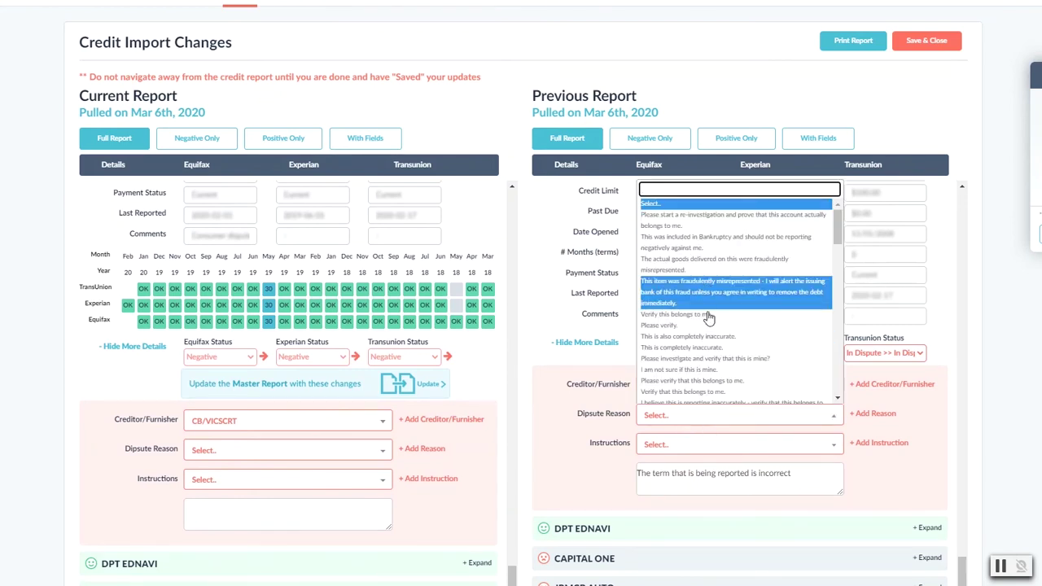
{"action": "left_click", "coordinate": [726, 447]}
{"action": "left_click", "coordinate": [886, 477]}
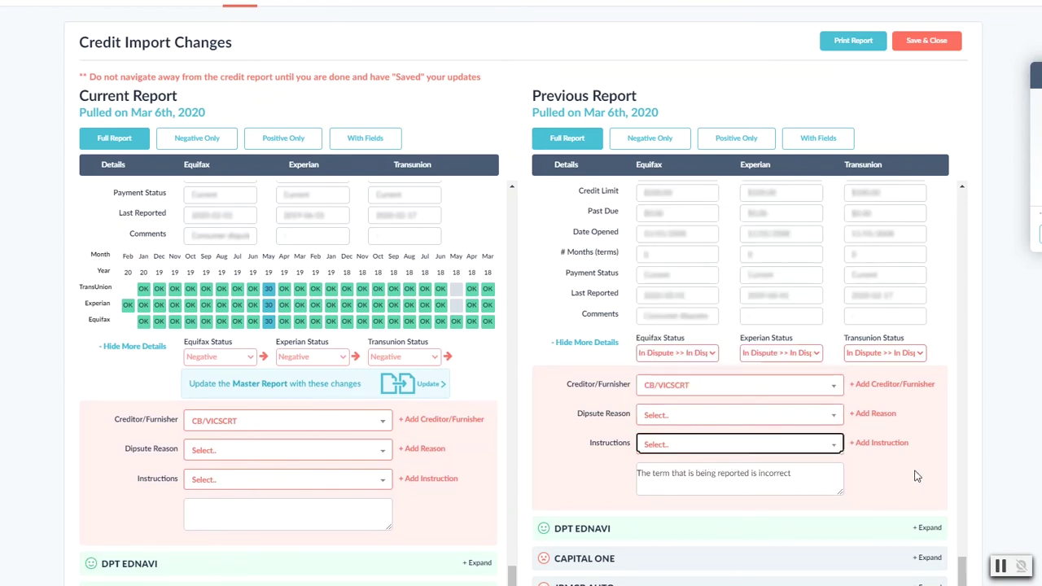
{"action": "left_click", "coordinate": [688, 354]}
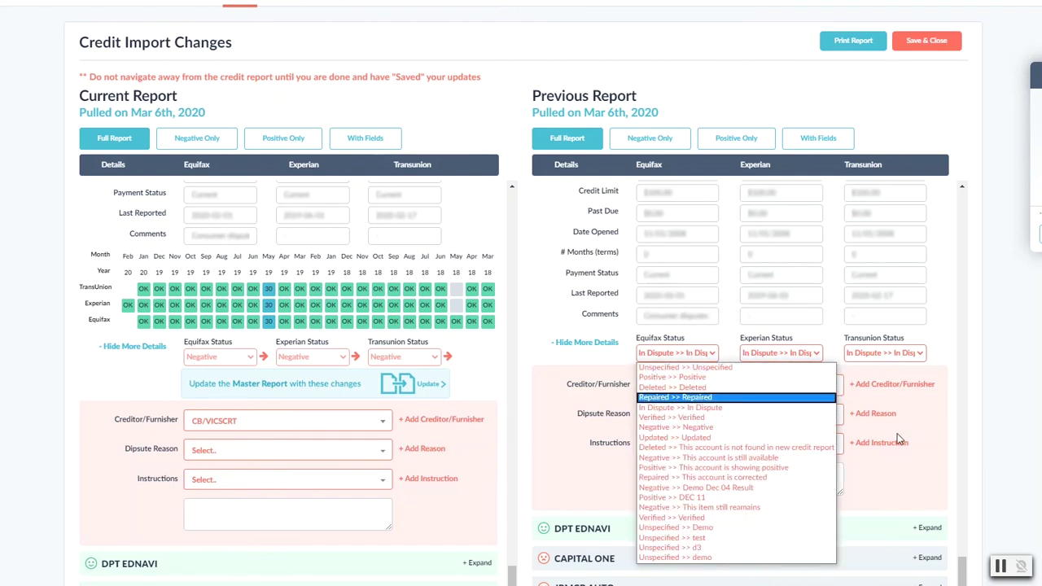
{"action": "left_click", "coordinate": [890, 494]}
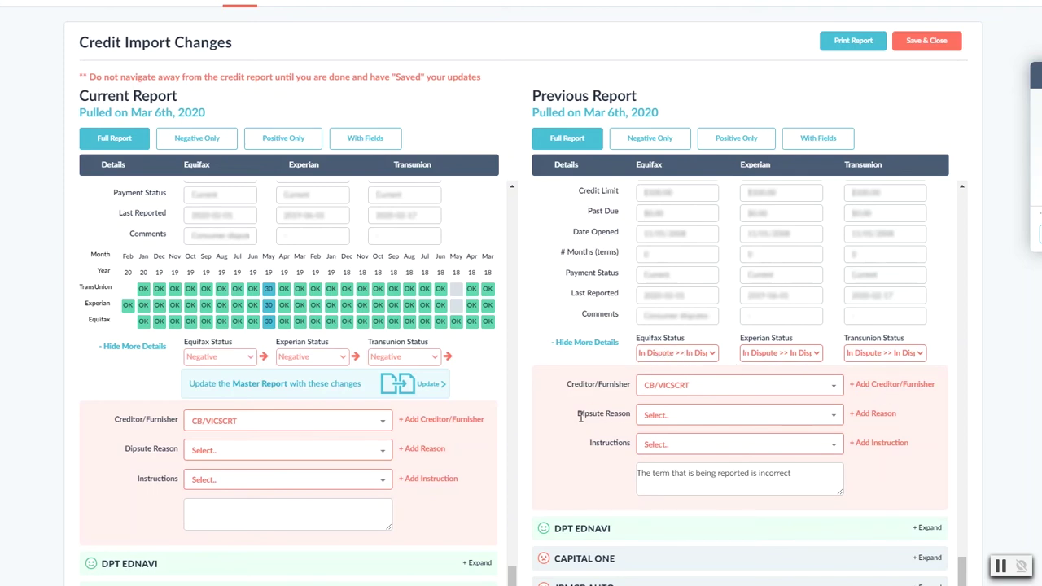
{"action": "scroll", "coordinate": [485, 425], "scroll_direction": "down", "scroll_amount": 1}
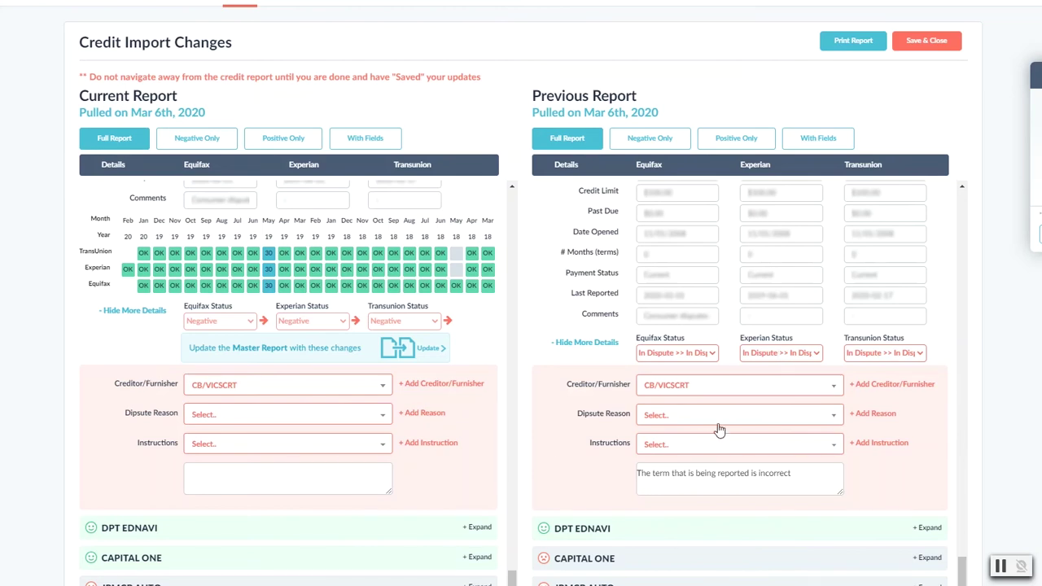
{"action": "scroll", "coordinate": [770, 382], "scroll_direction": "down", "scroll_amount": 2}
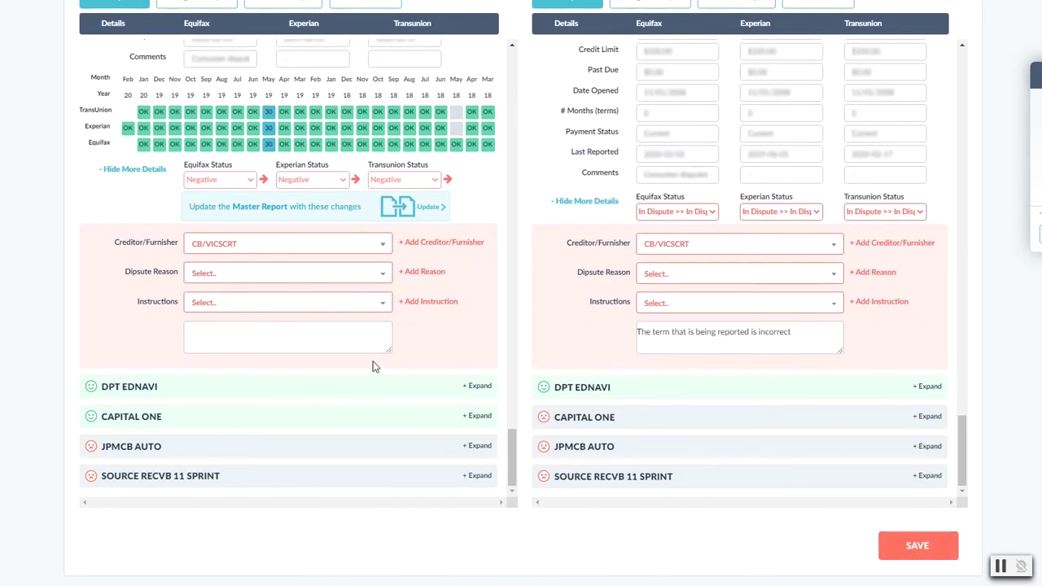
- Open the client's dispute results and review the disputed accounts, inquiries and incorrect personal details
{"action": "scroll", "coordinate": [372, 366], "scroll_direction": "up", "scroll_amount": 5}
{"action": "scroll", "coordinate": [525, 305], "scroll_direction": "up", "scroll_amount": 4}
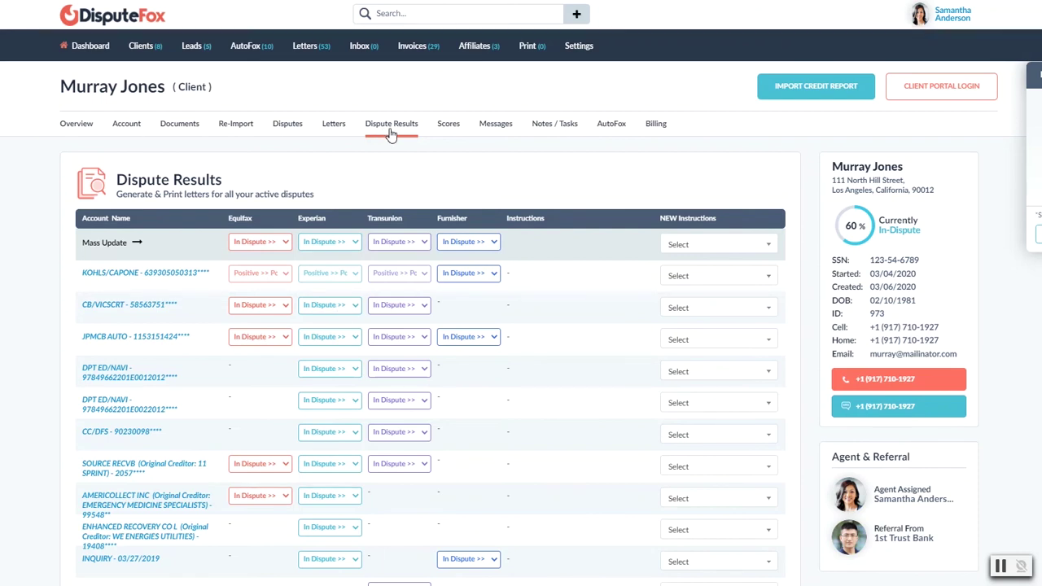
{"action": "scroll", "coordinate": [149, 316], "scroll_direction": "down", "scroll_amount": 3}
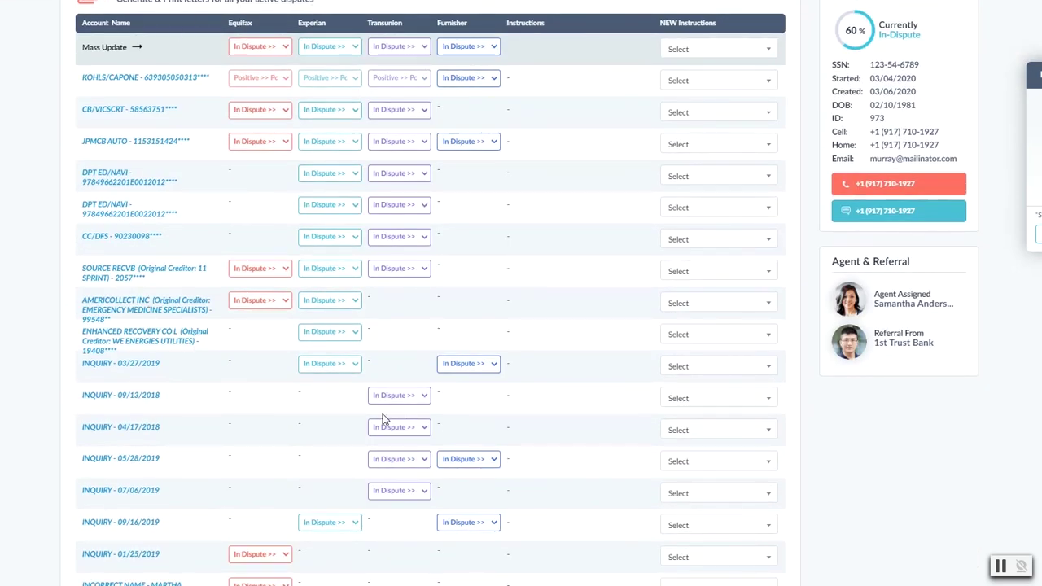
{"action": "scroll", "coordinate": [301, 439], "scroll_direction": "down", "scroll_amount": 3}
{"action": "scroll", "coordinate": [300, 444], "scroll_direction": "up", "scroll_amount": 5}
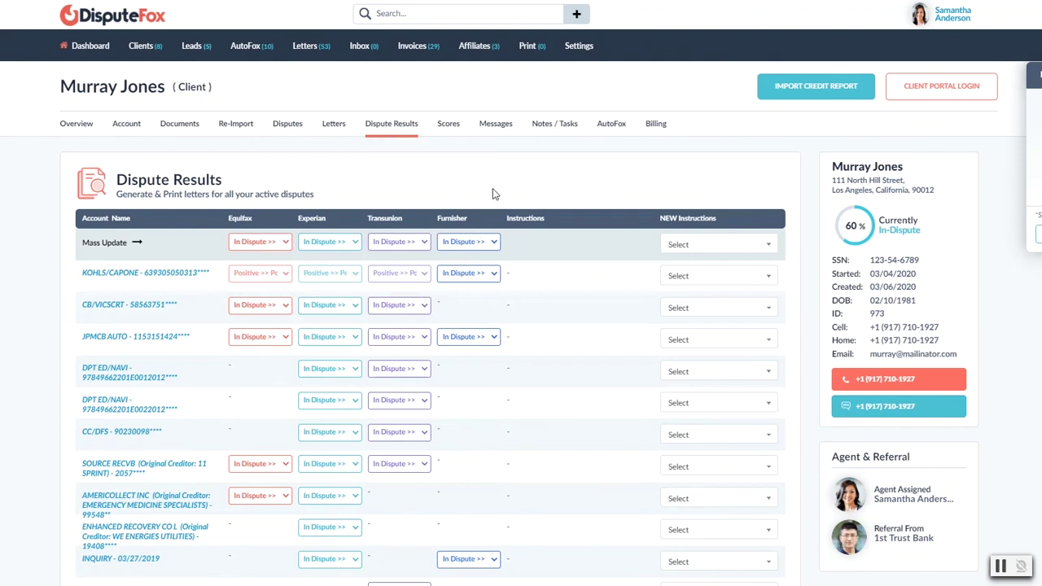
{"action": "scroll", "coordinate": [469, 340], "scroll_direction": "down", "scroll_amount": 1}
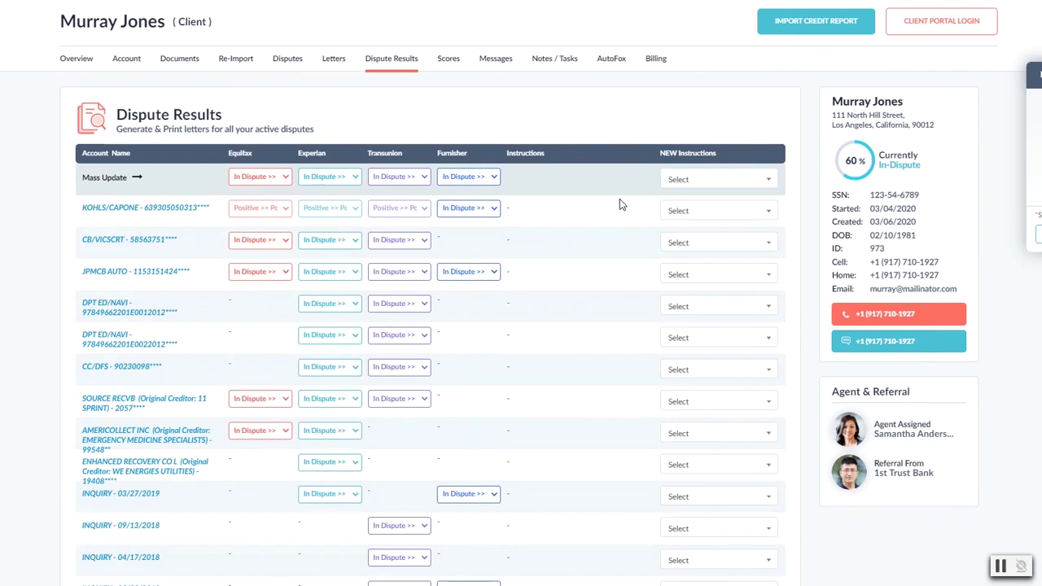
{"action": "scroll", "coordinate": [495, 355], "scroll_direction": "down", "scroll_amount": 5}
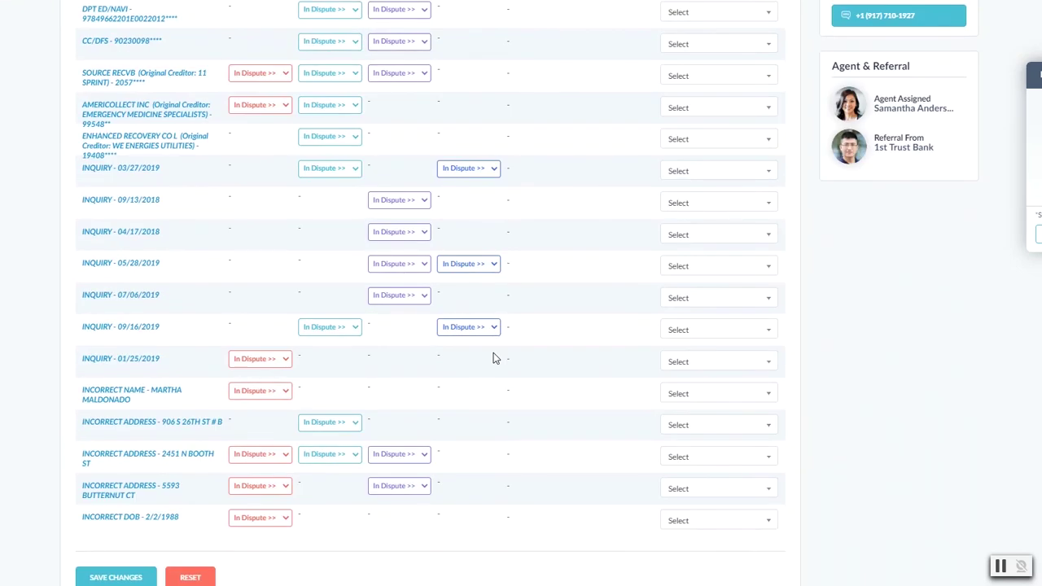
- View the new instruction choices for the KOHLS/CAPONE account in the dispute results without selecting one
{"action": "scroll", "coordinate": [493, 356], "scroll_direction": "up", "scroll_amount": 5}
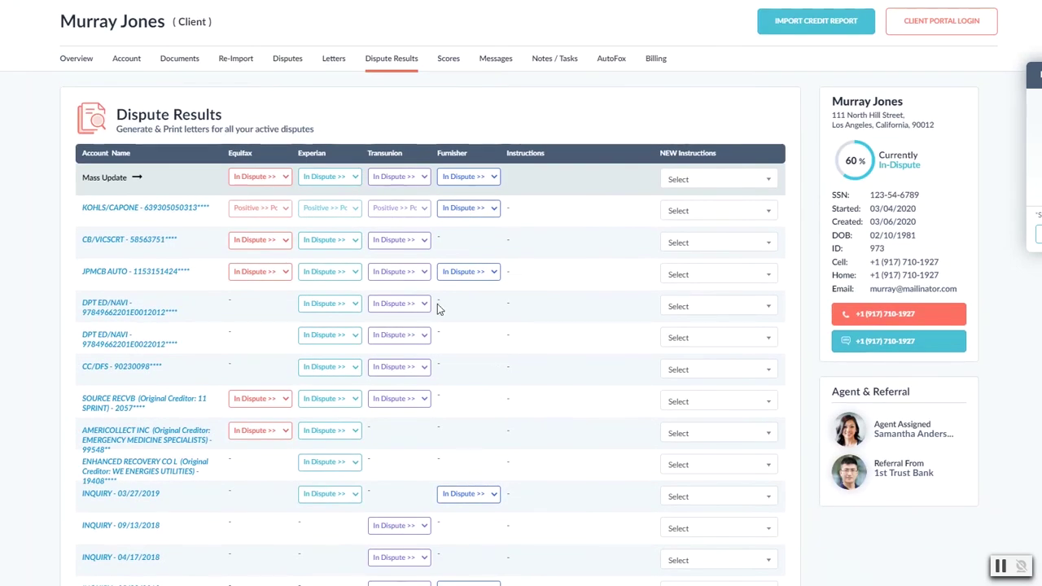
{"action": "left_click", "coordinate": [698, 211]}
{"action": "left_click", "coordinate": [524, 264]}
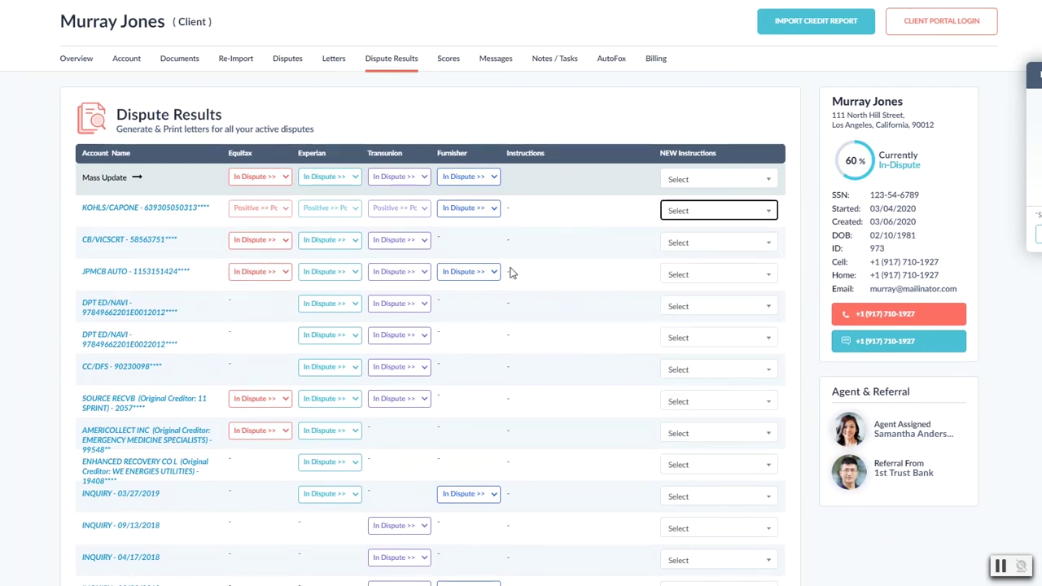
- View the furnisher status choices for the KOHLS/CAPONE account without changing its status
{"action": "left_click", "coordinate": [47, 244]}
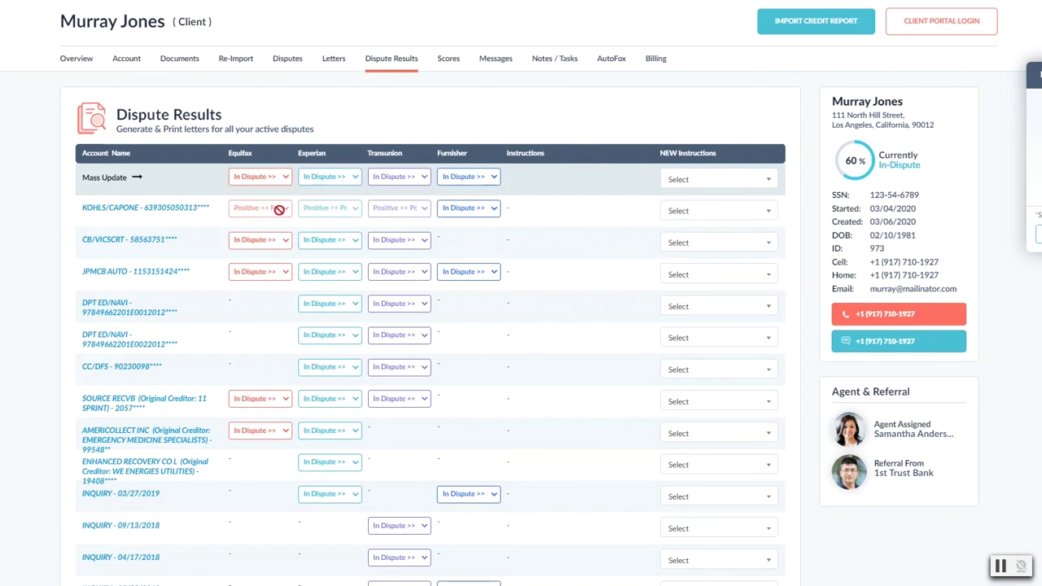
{"action": "left_click", "coordinate": [465, 210]}
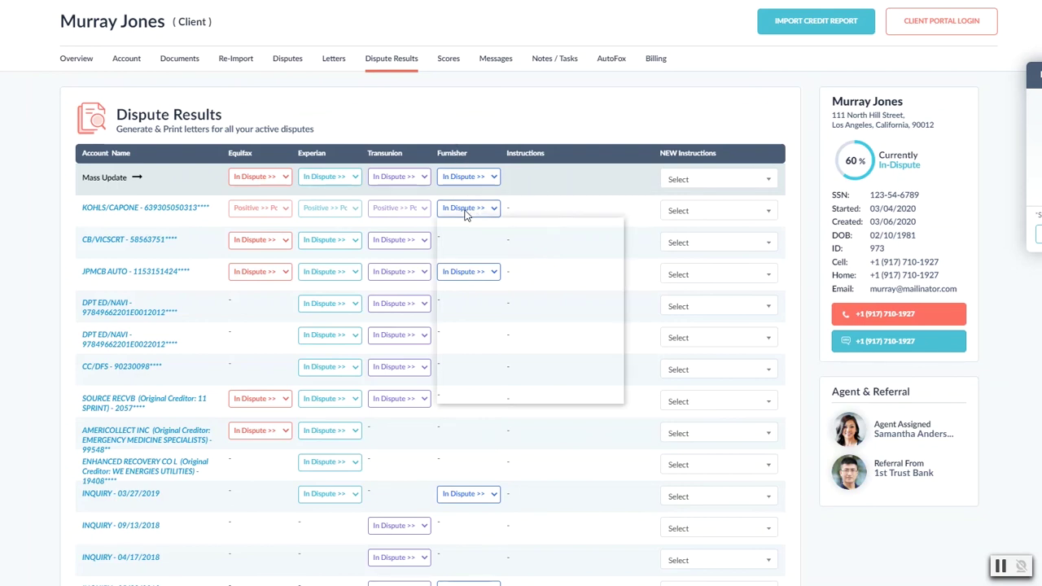
{"action": "left_click", "coordinate": [570, 195]}
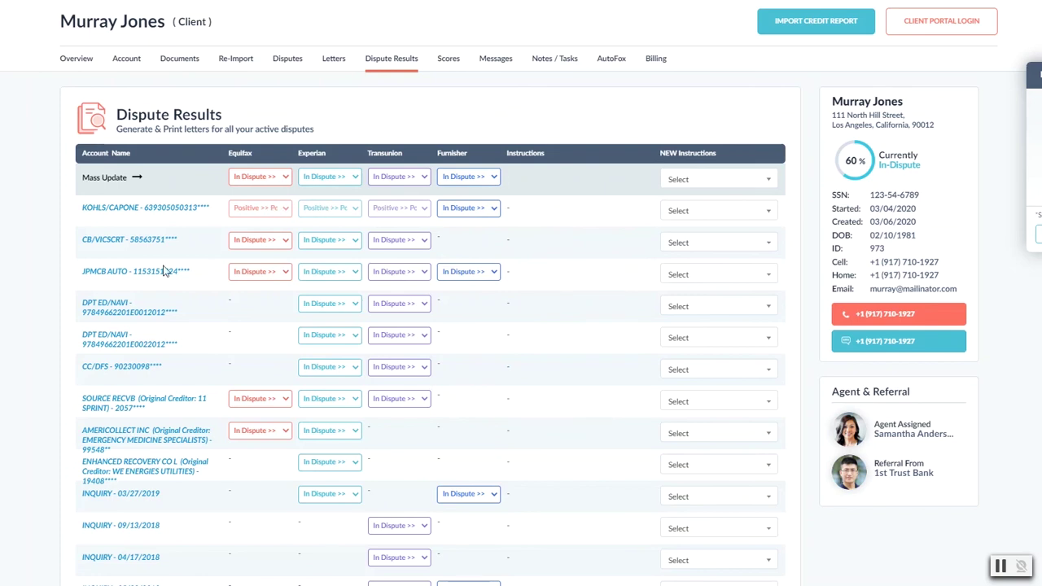
- View the Equifax and Experian status choices for the CB/VICSCRT account without changing them, and look over the remaining dispute results
{"action": "left_click", "coordinate": [258, 242]}
{"action": "left_click", "coordinate": [358, 243]}
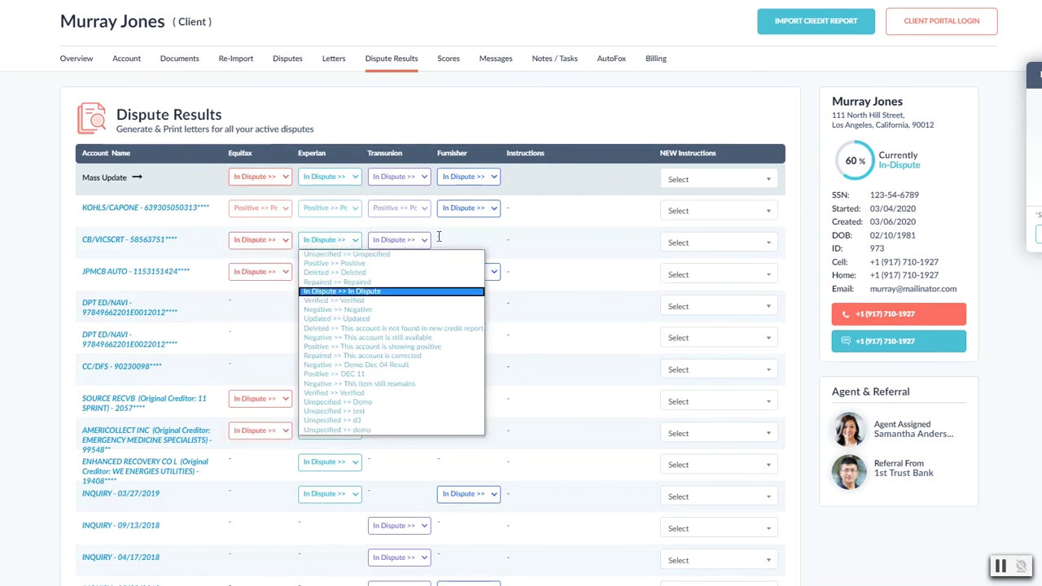
{"action": "left_click", "coordinate": [571, 250]}
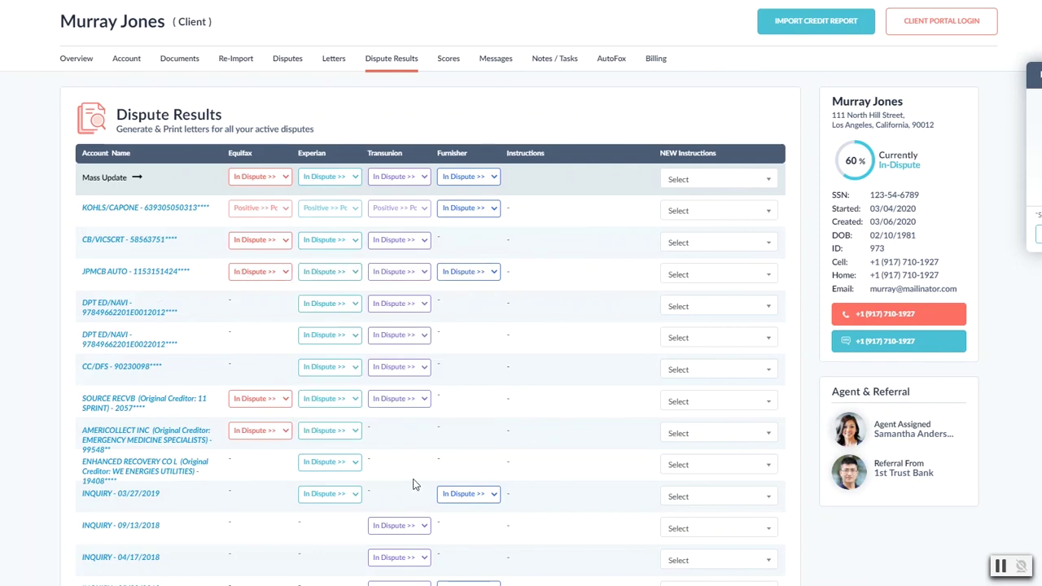
{"action": "scroll", "coordinate": [412, 484], "scroll_direction": "down", "scroll_amount": 2}
{"action": "scroll", "coordinate": [415, 489], "scroll_direction": "up", "scroll_amount": 3}
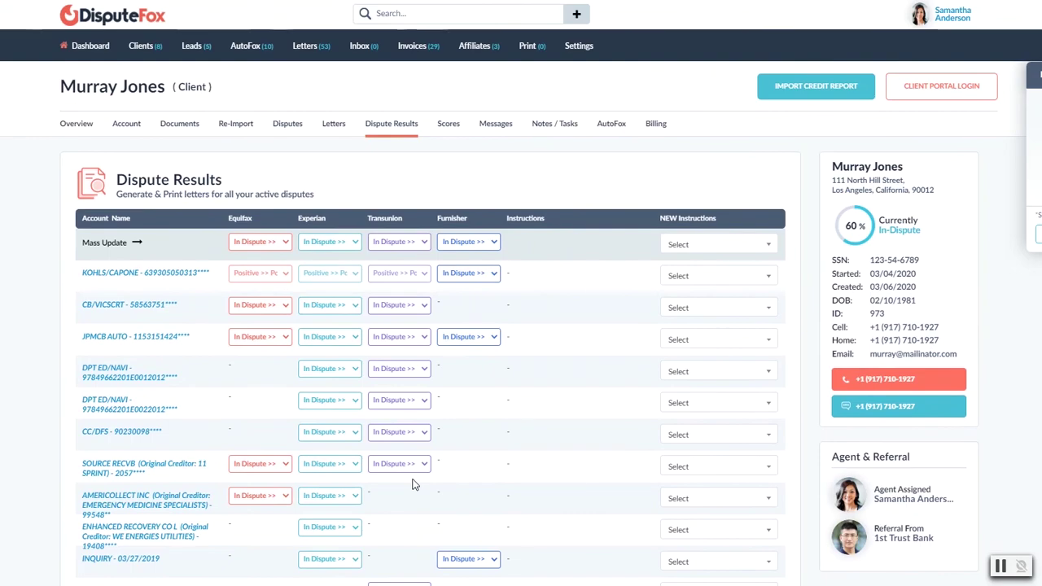